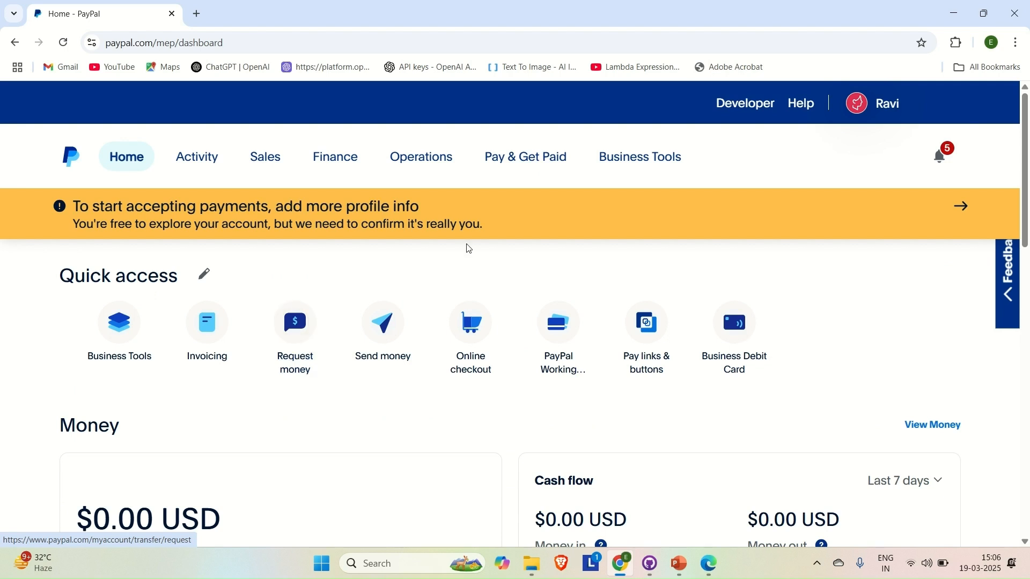
Step: Go from the PayPal home dashboard to the Developer Dashboard
click(752, 105)
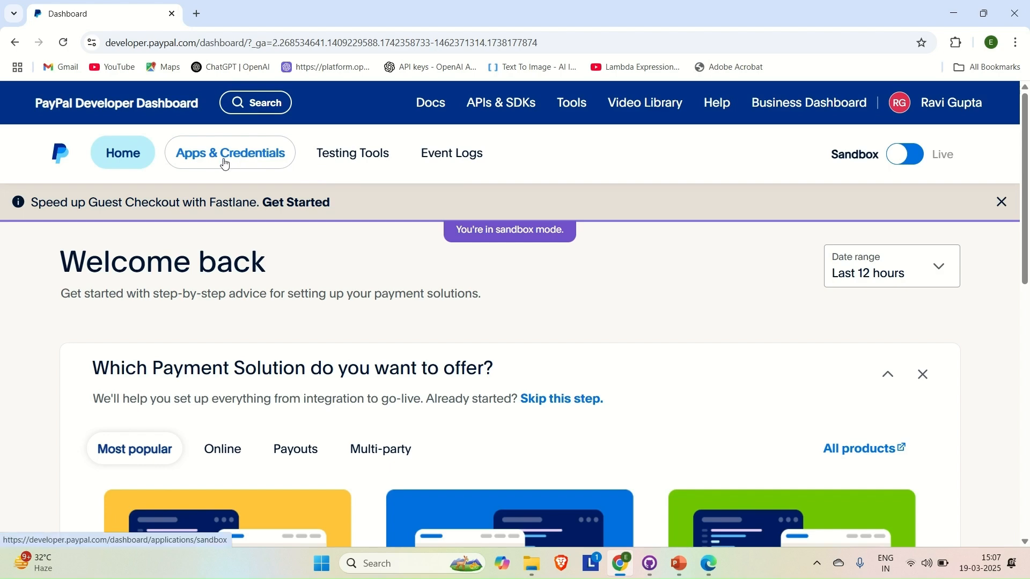
Step: Open Apps & Credentials and review the sandbox Default Application's client ID and secret
click(250, 159)
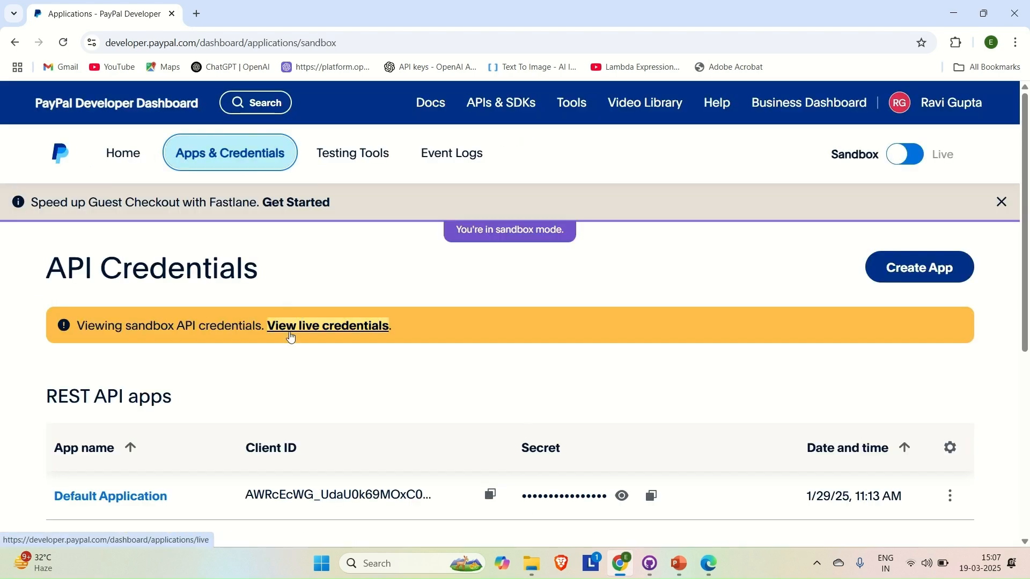
scroll(289, 332, down, 2)
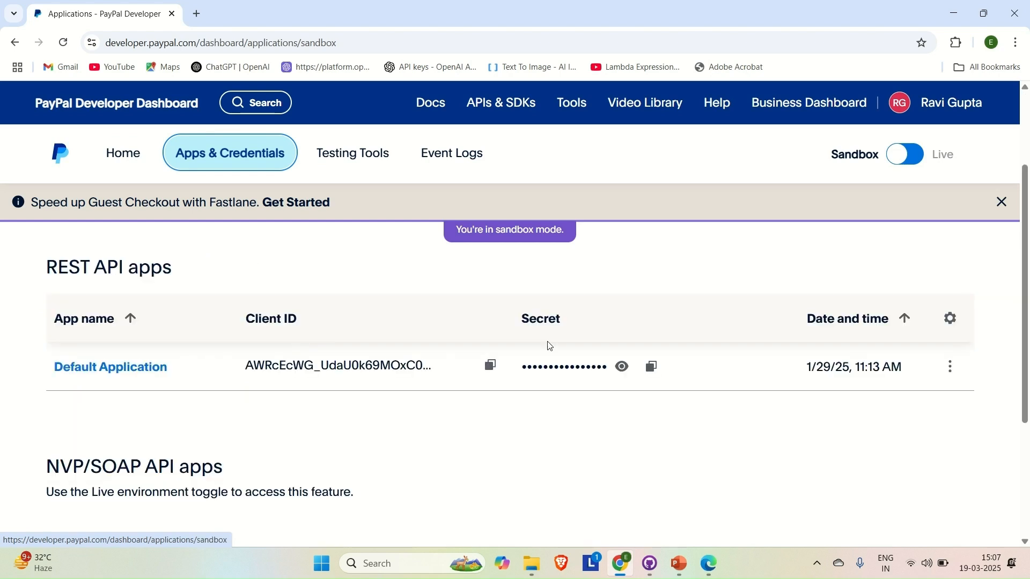
scroll(325, 411, down, 3)
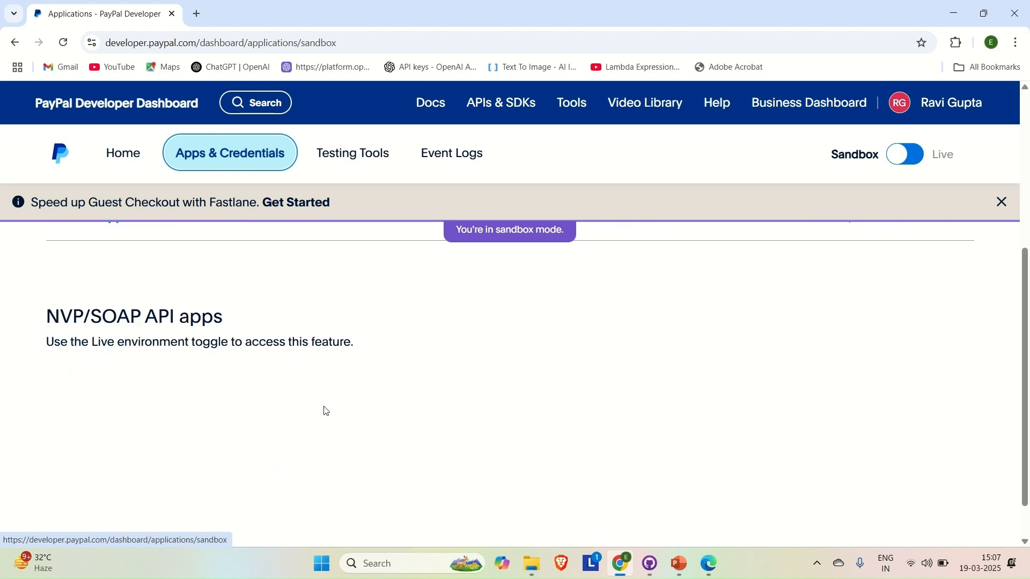
scroll(325, 410, up, 4)
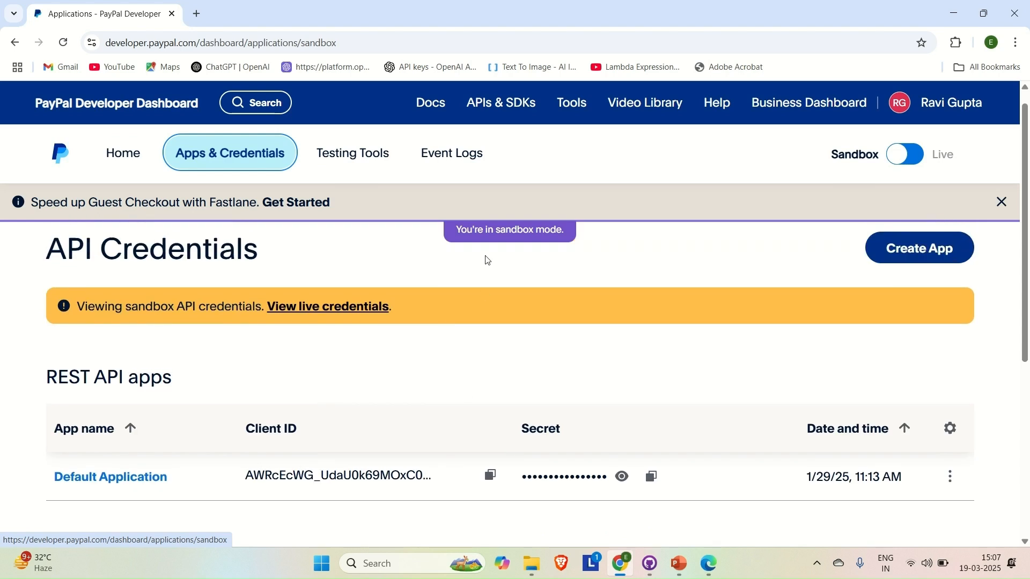
mouse_move(519, 101)
mouse_move(359, 159)
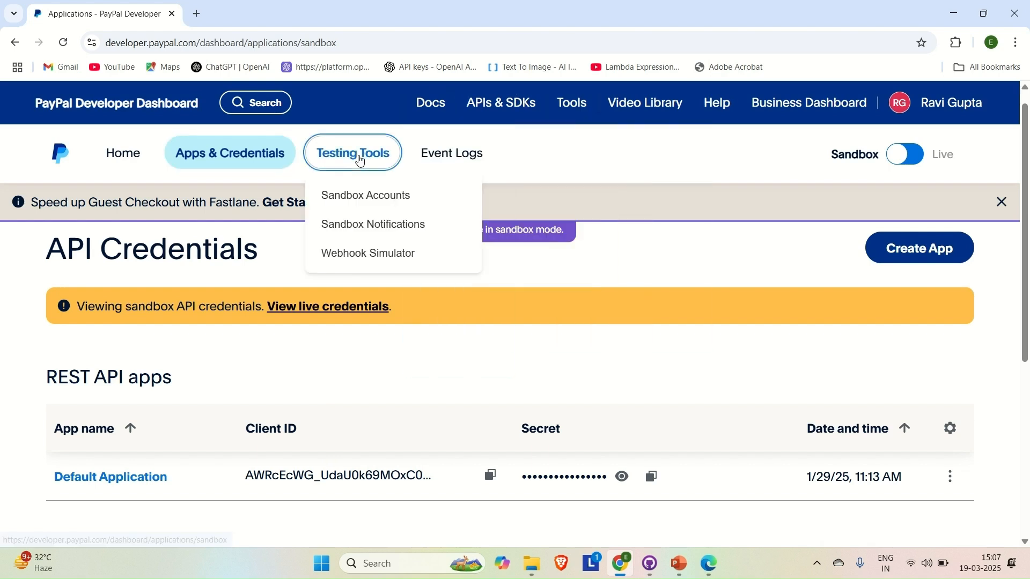
Step: Open Sandbox Accounts under Testing Tools and scroll through the three listed accounts
click(368, 203)
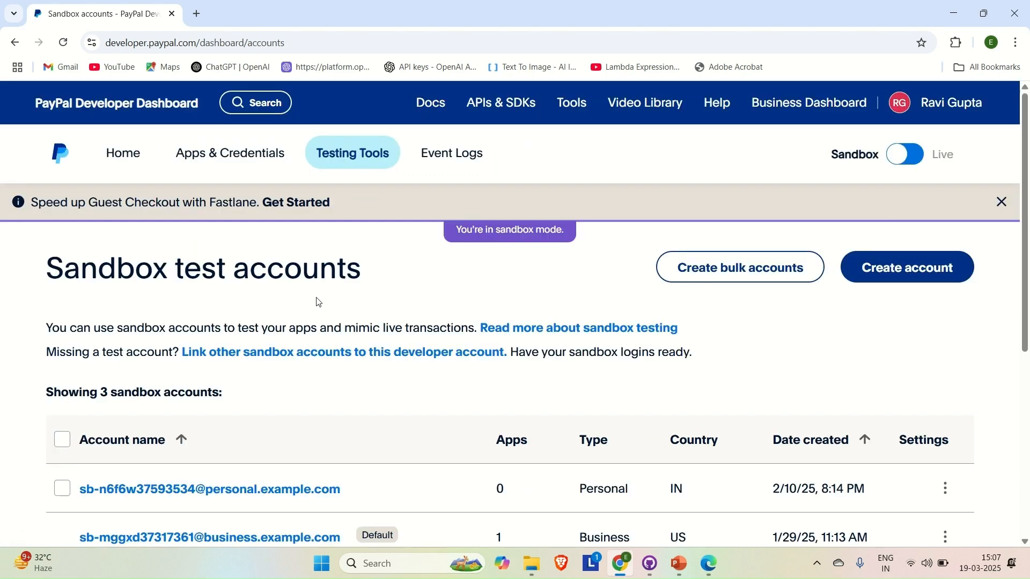
scroll(314, 315, down, 3)
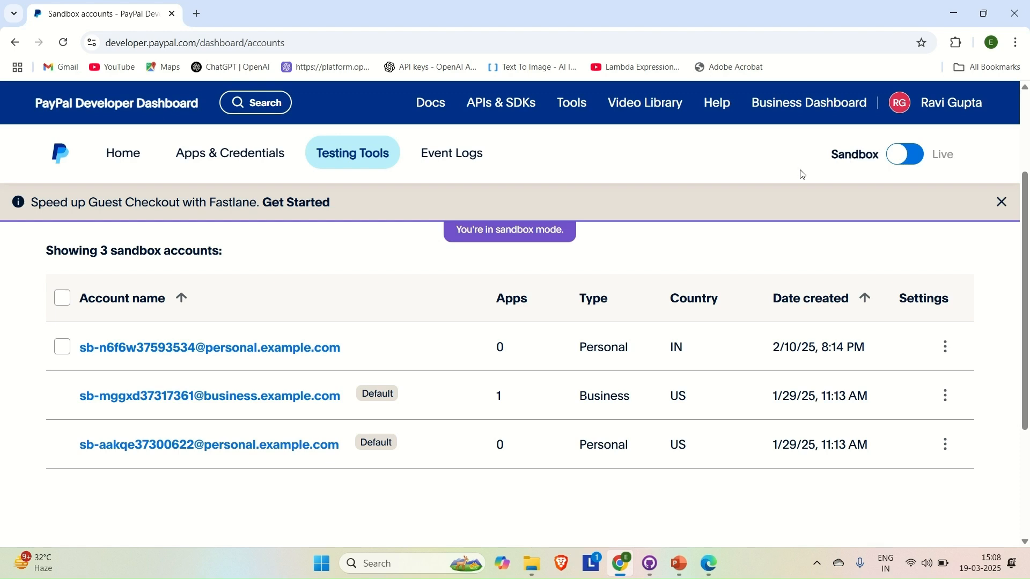
Step: Open a new browser tab, then log out of the developer dashboard
click(196, 14)
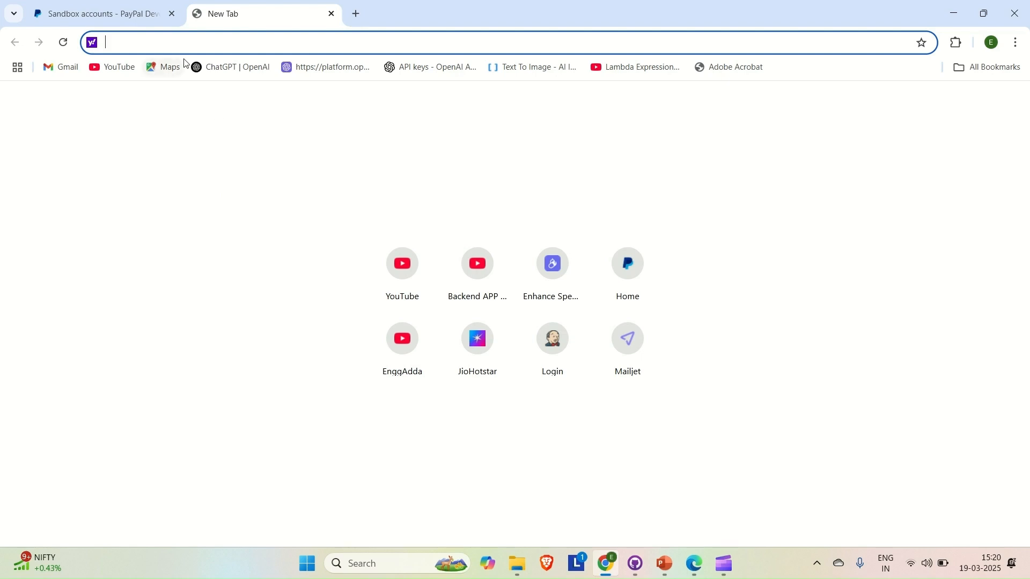
click(141, 17)
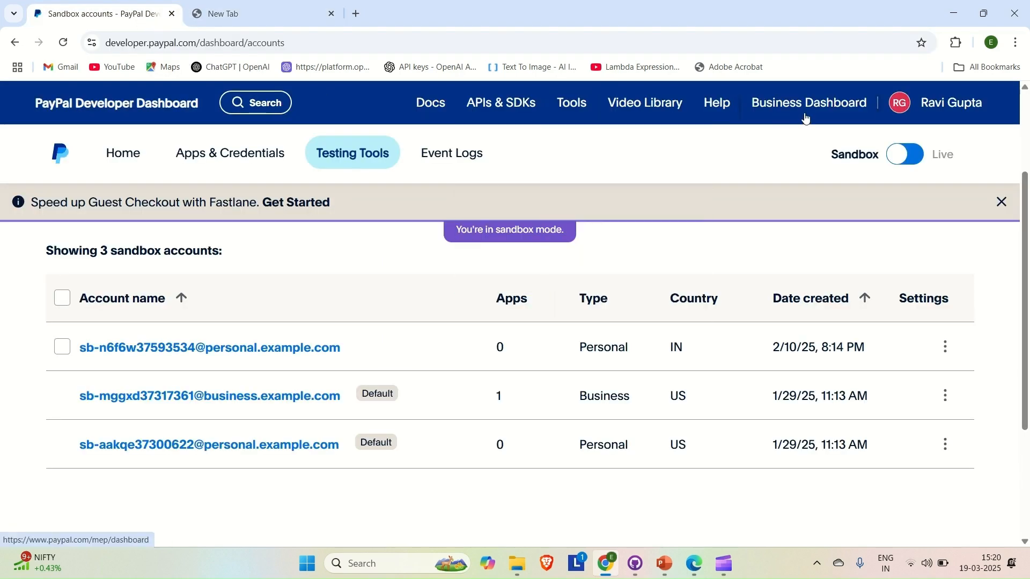
mouse_move(908, 104)
click(929, 192)
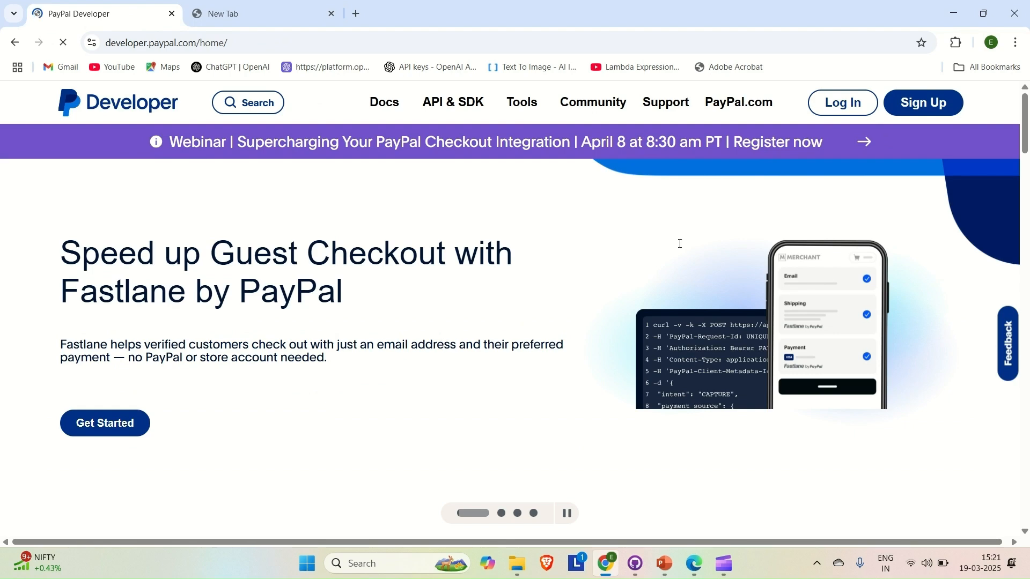
Step: Start signing up for a Personal PayPal account and reach the email entry form
click(921, 104)
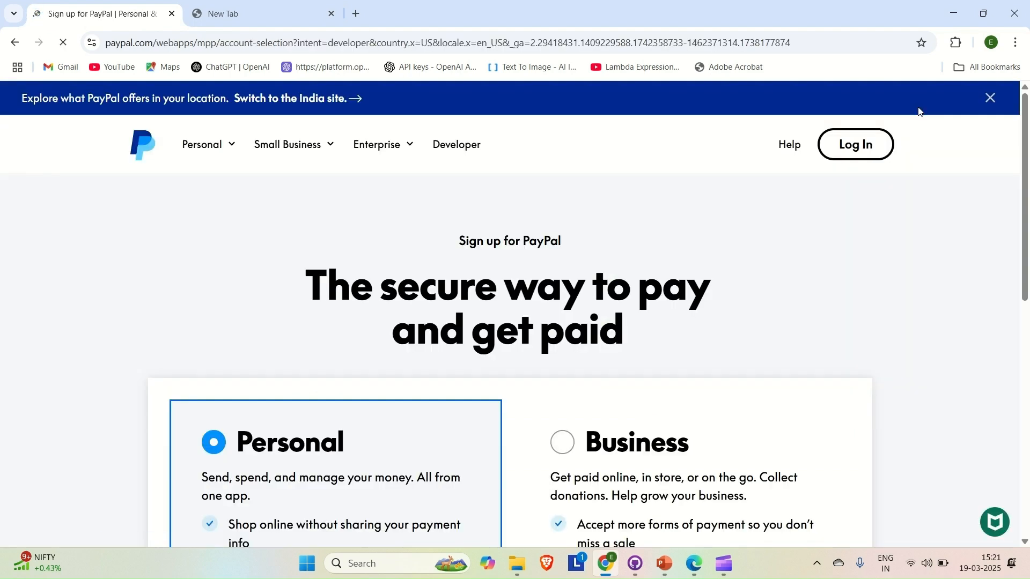
scroll(603, 285, down, 3)
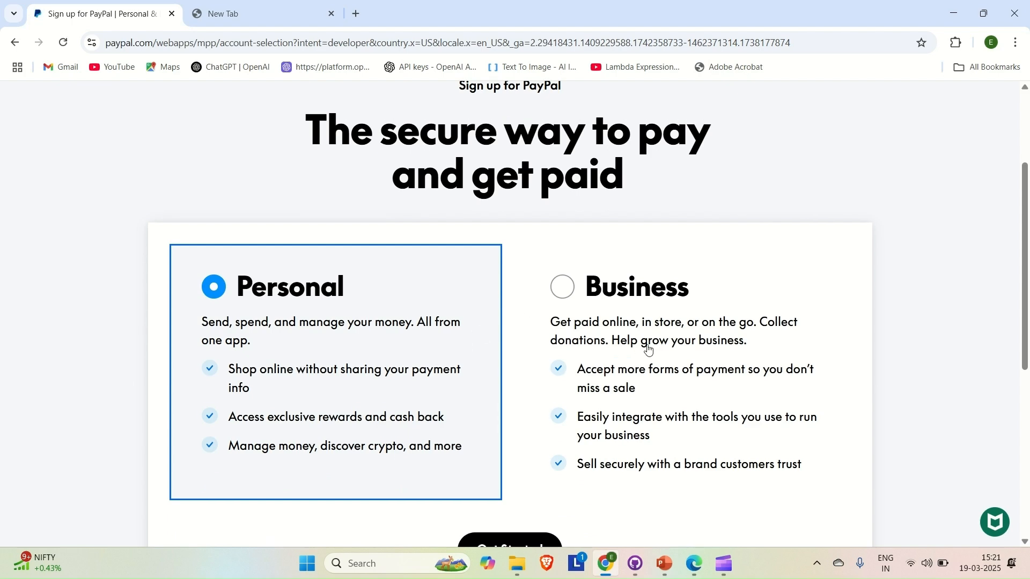
scroll(646, 348, down, 2)
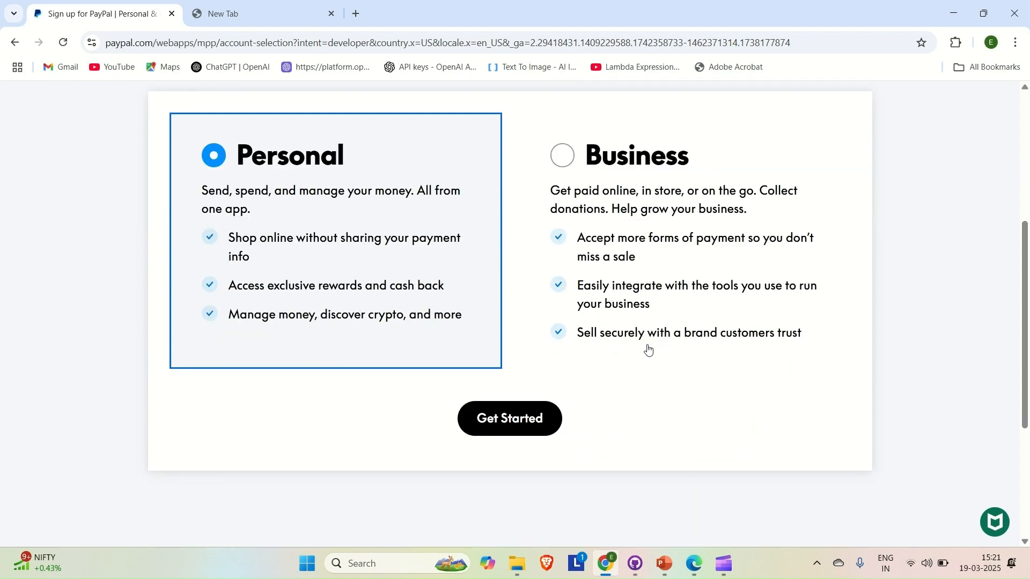
click(523, 425)
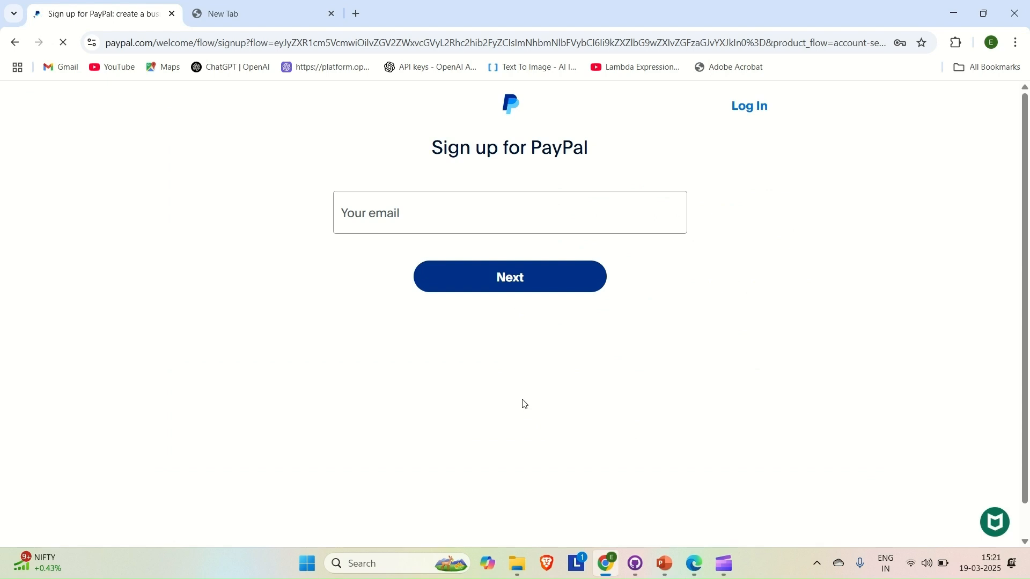
click(457, 217)
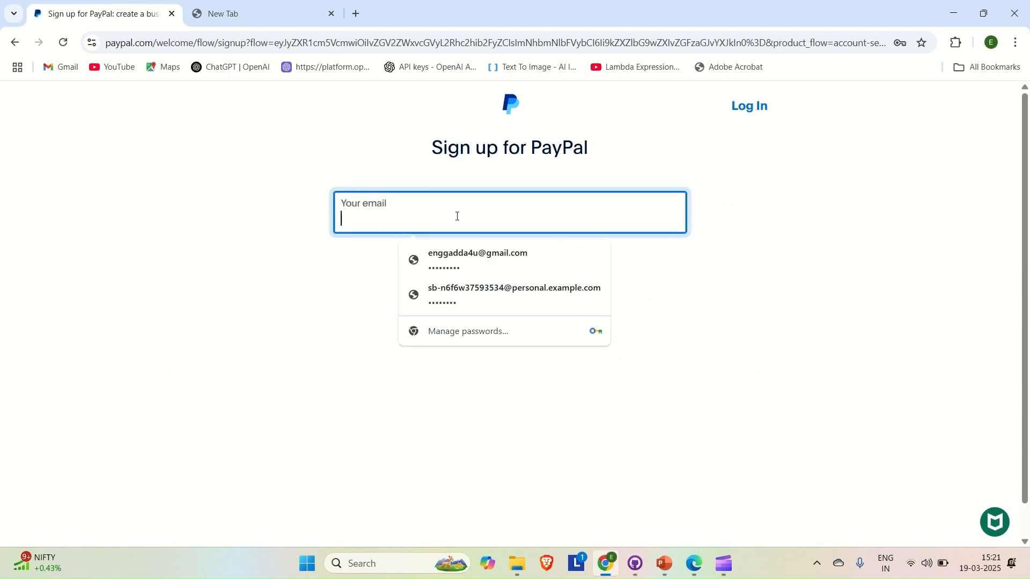
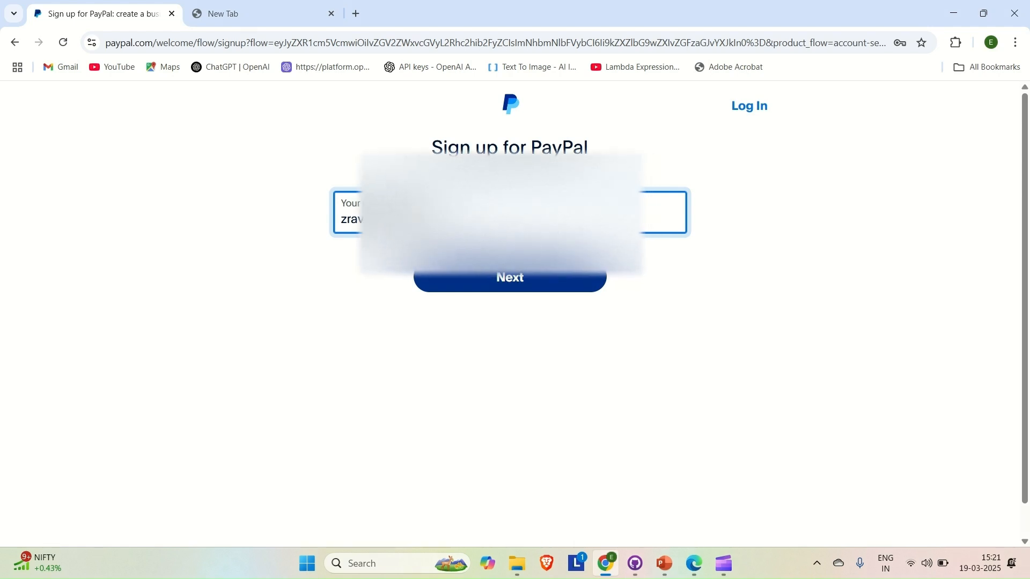
Step: Enter and submit the sign-up email address and mobile phone number
key(Return)
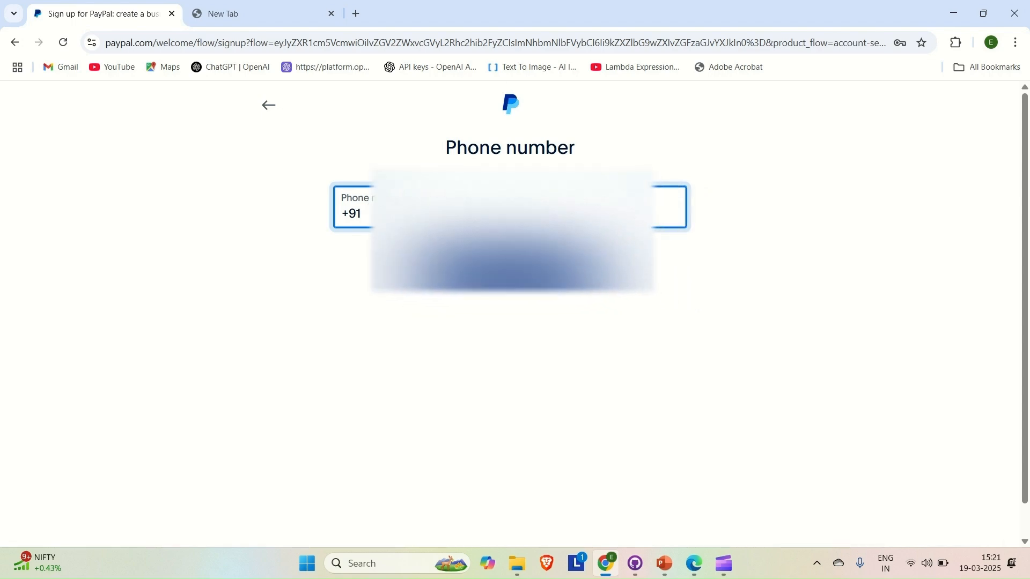
text(90)
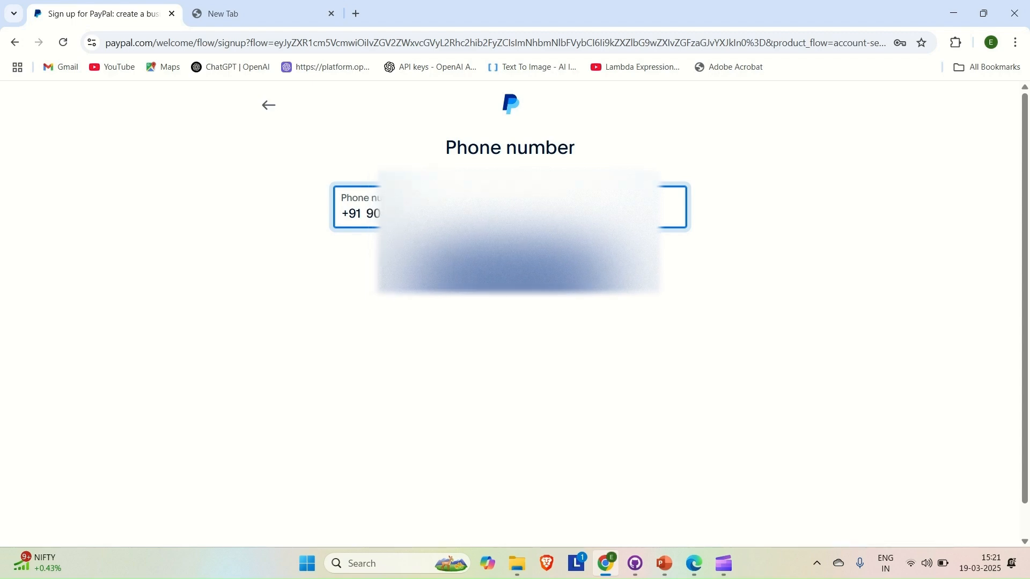
key(Return)
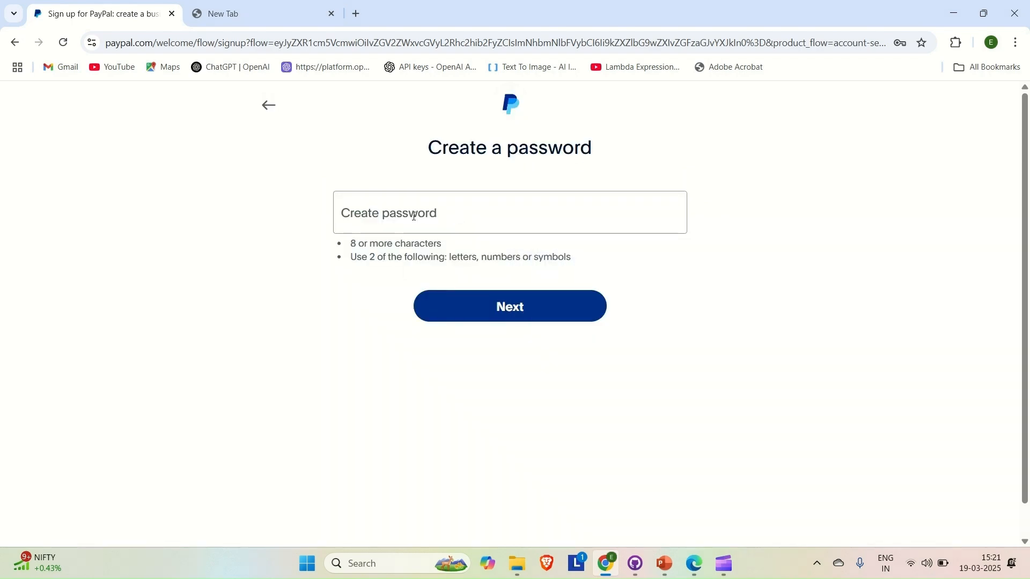
Step: Create and submit a password for the new account
click(414, 216)
text(•••••••••)
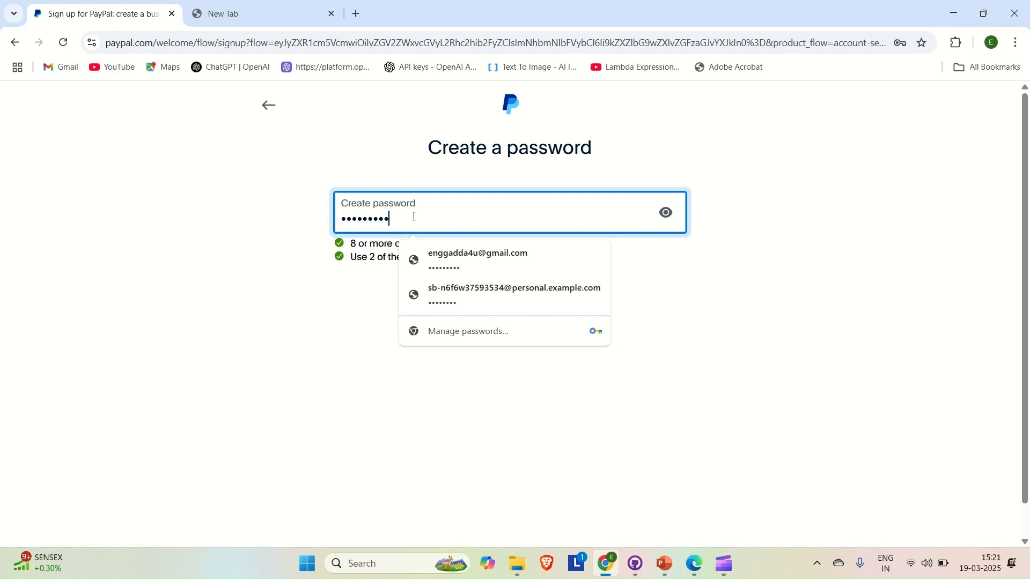
click(328, 344)
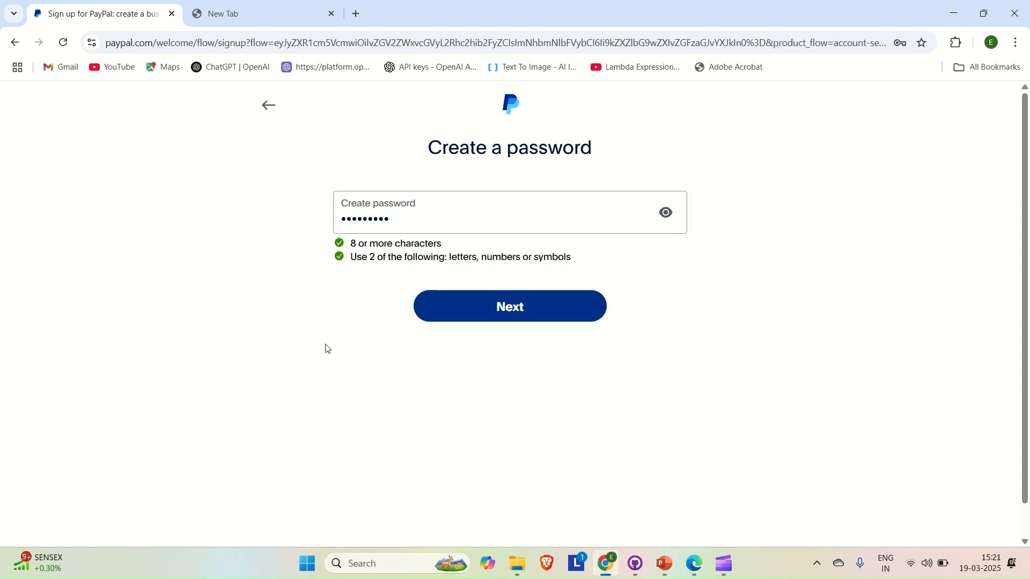
click(497, 296)
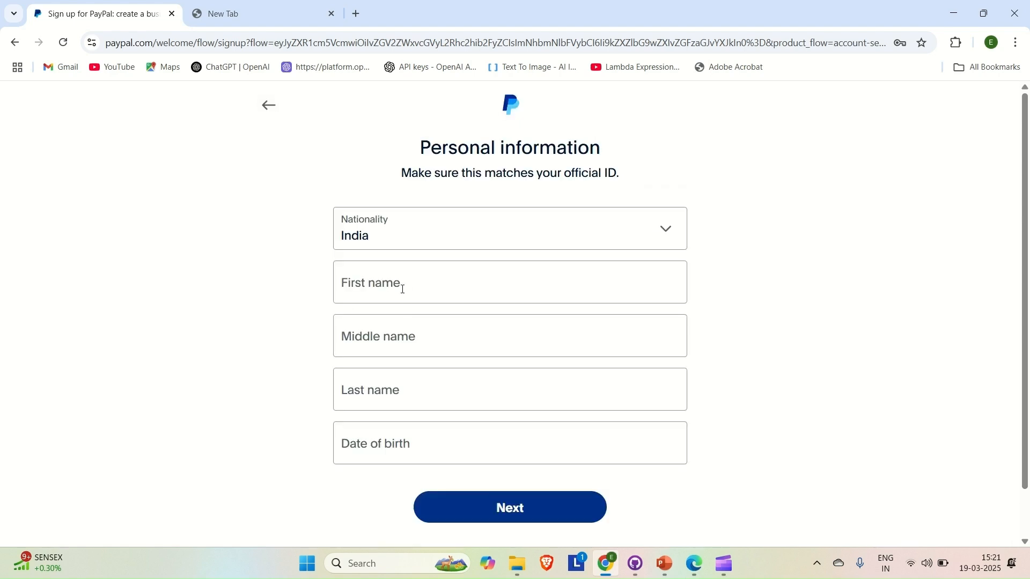
Step: Fill in first, middle and last names and date of birth, then submit
click(403, 289)
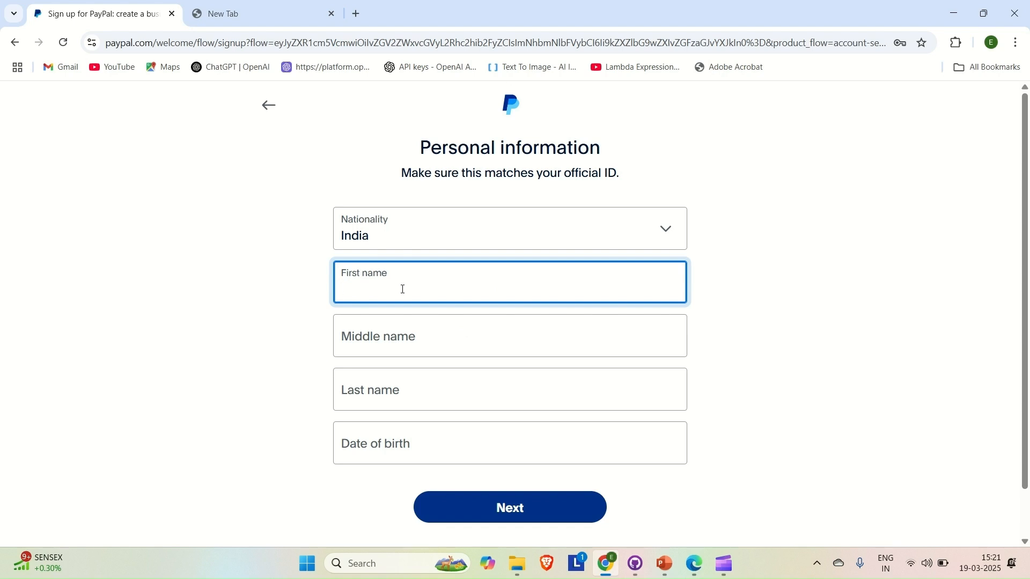
click(369, 337)
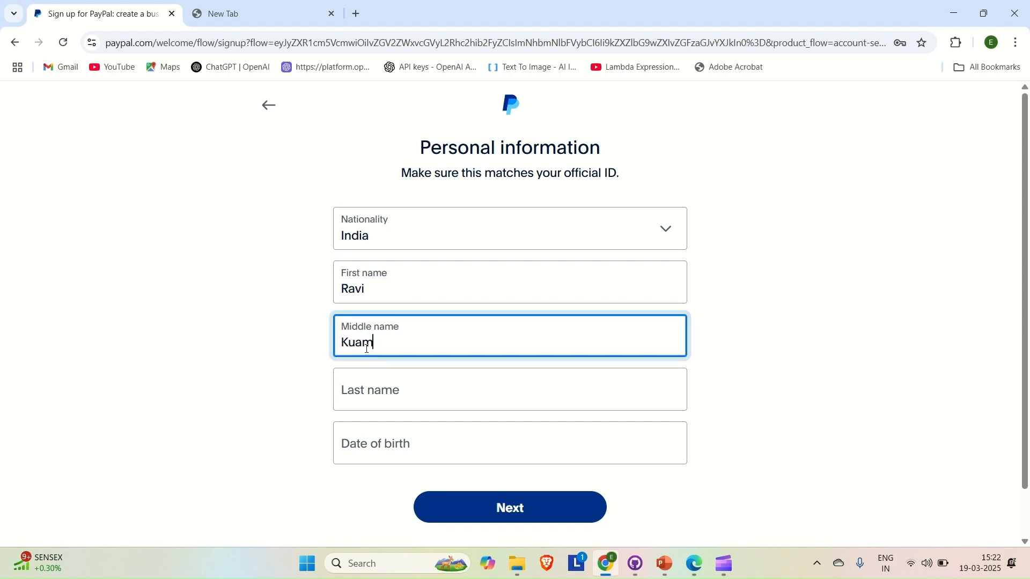
click(361, 389)
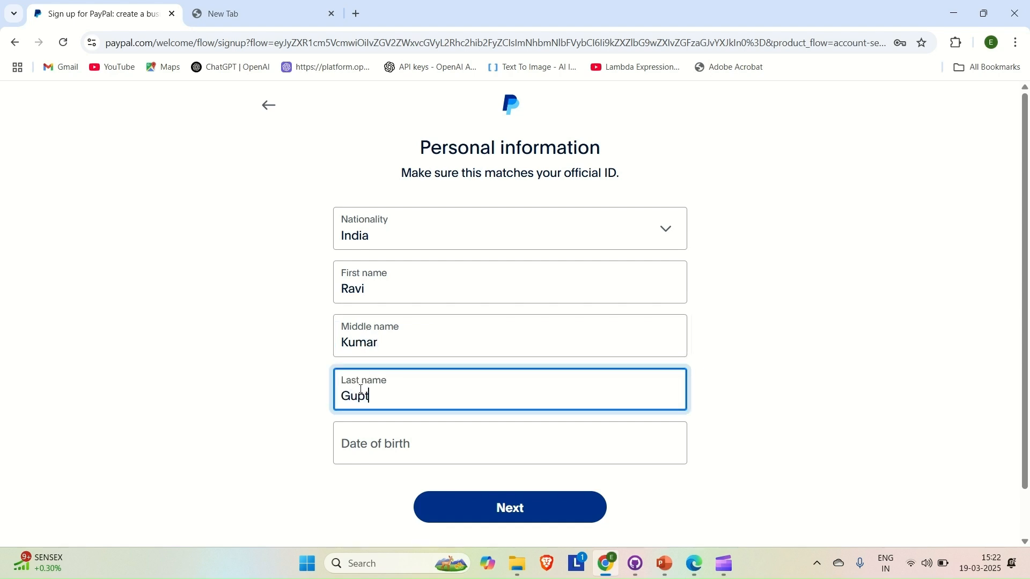
key(Tab)
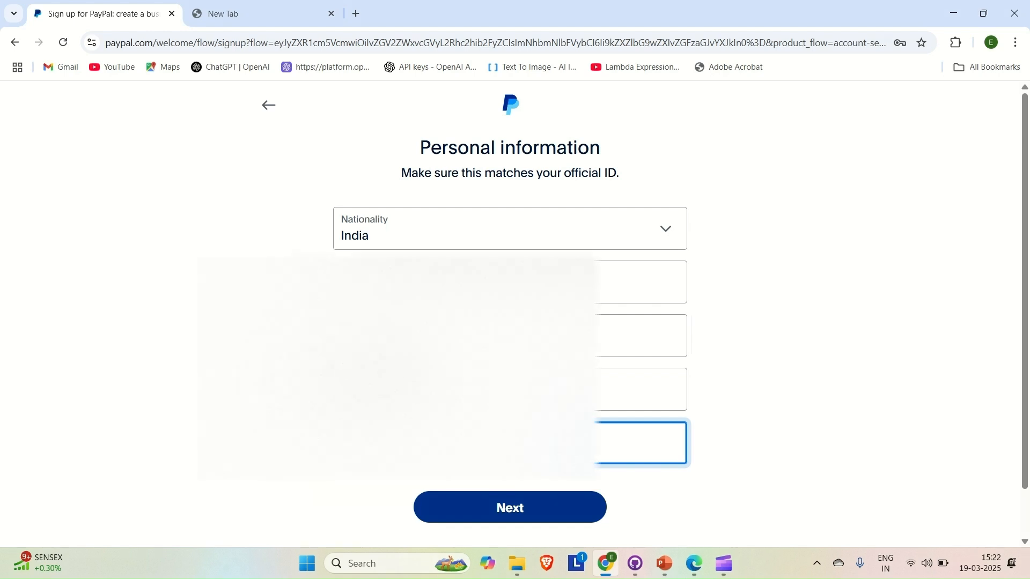
click(554, 518)
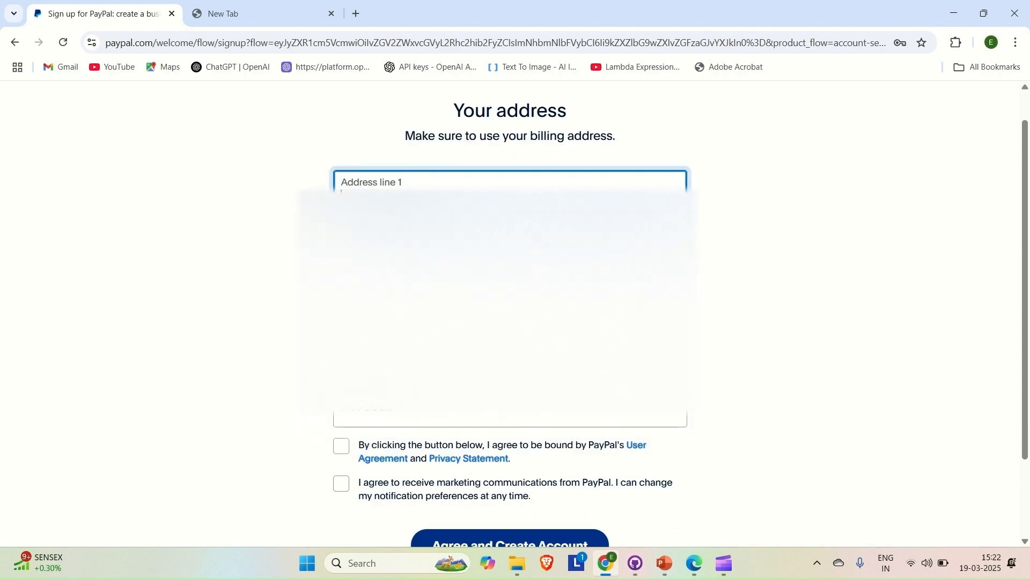
Step: Fill in both billing address lines and town/city, and choose the state from the dropdown
scroll(510, 300, down, 1)
text(abc)
key(Tab)
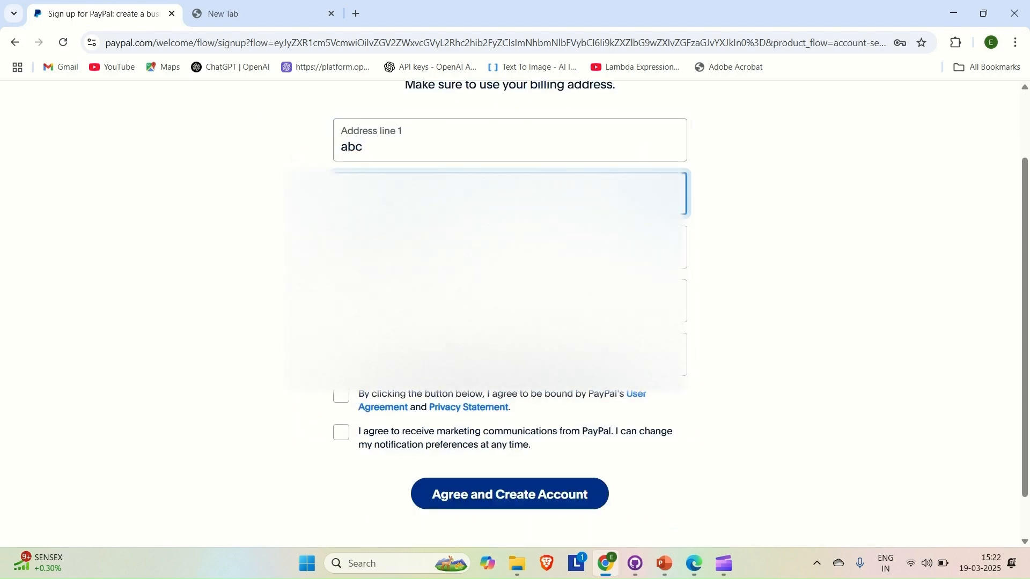
key(Tab)
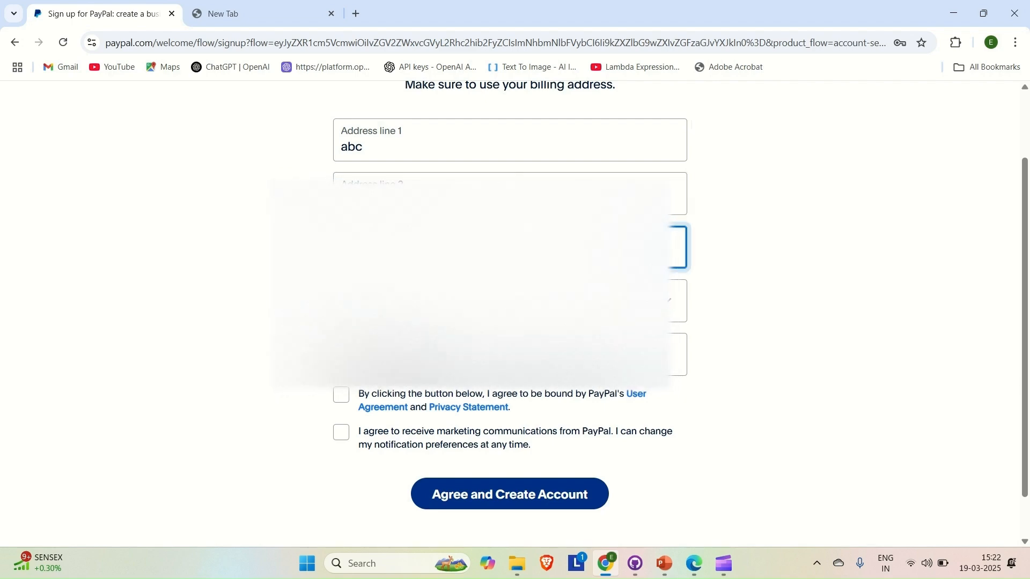
key(Tab)
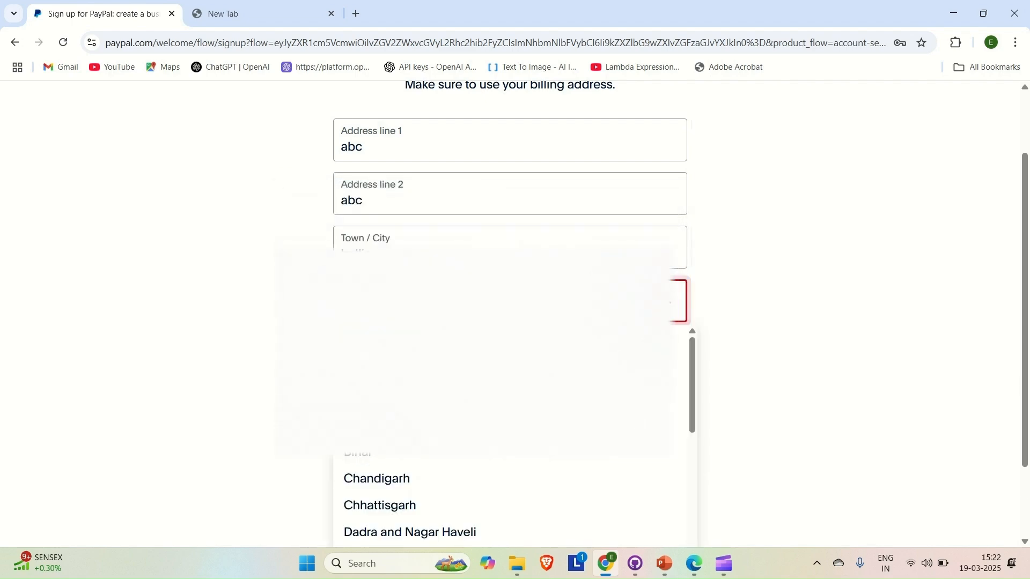
key(u)
key(Return)
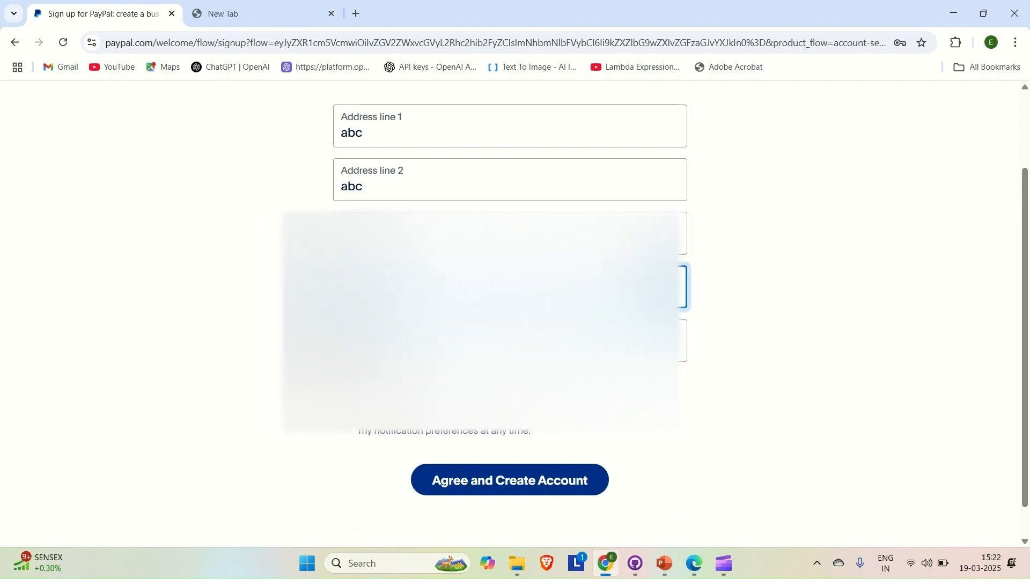
key(Tab)
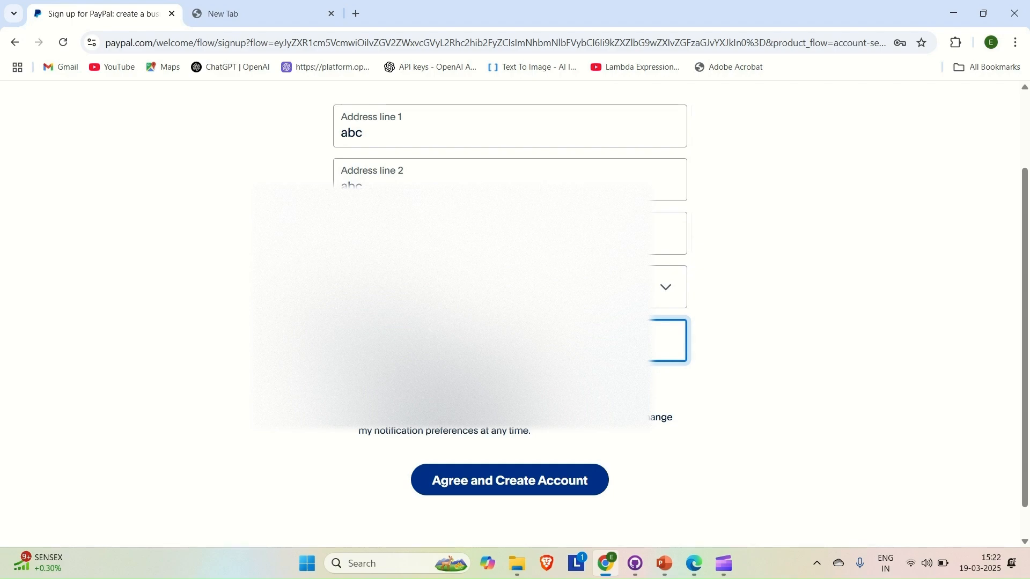
click(340, 419)
Step: Agree to the terms and create the account, landing on the Developer home page
click(479, 480)
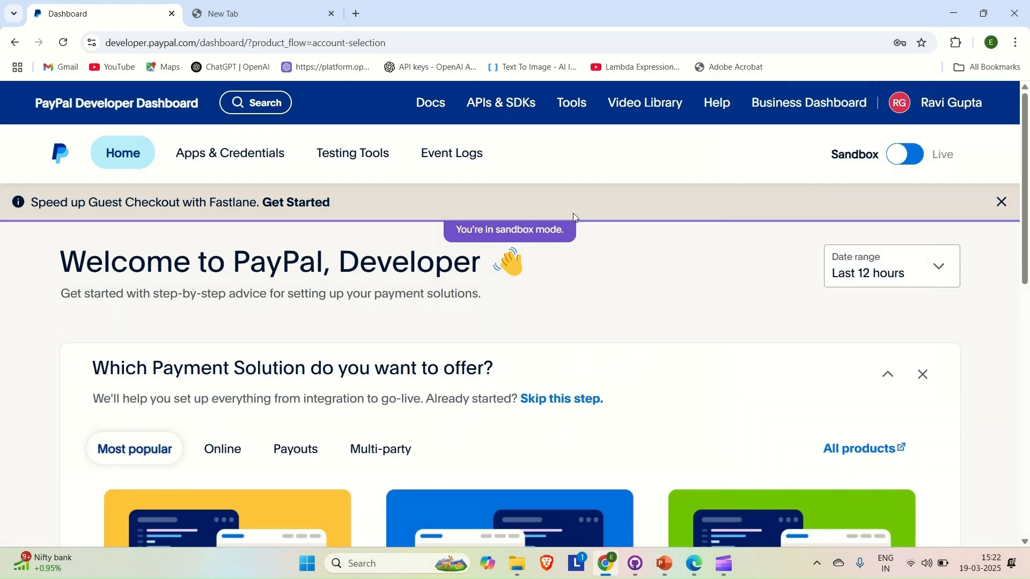
mouse_move(500, 108)
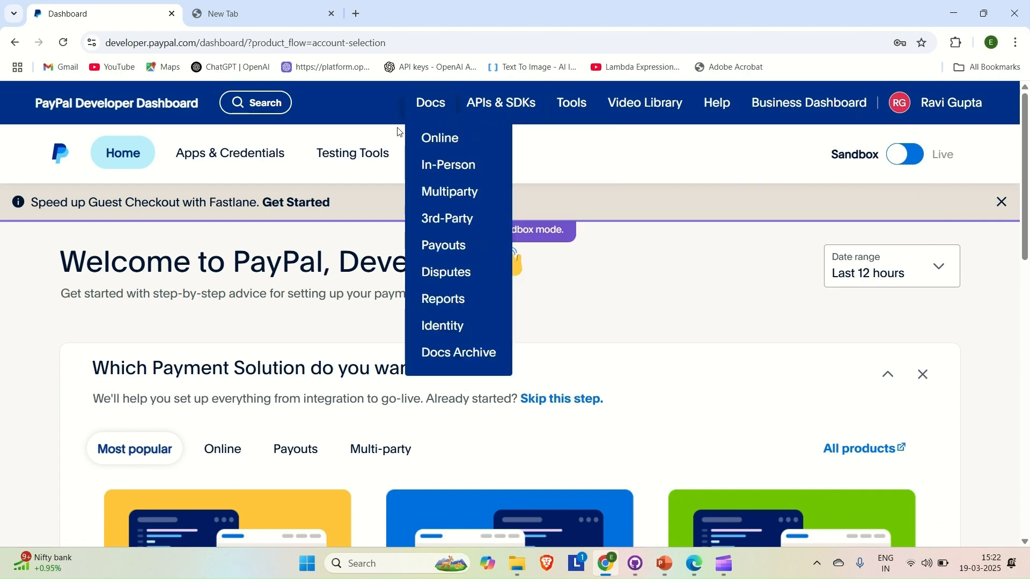
Step: View the sandbox API credentials for the Default Application created 19/03/25
click(265, 168)
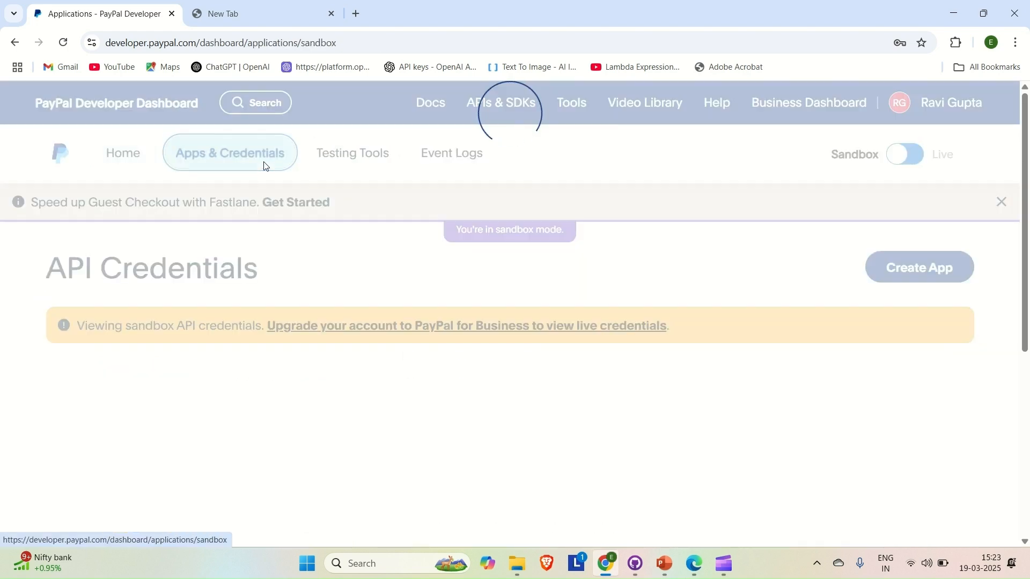
scroll(203, 344, down, 2)
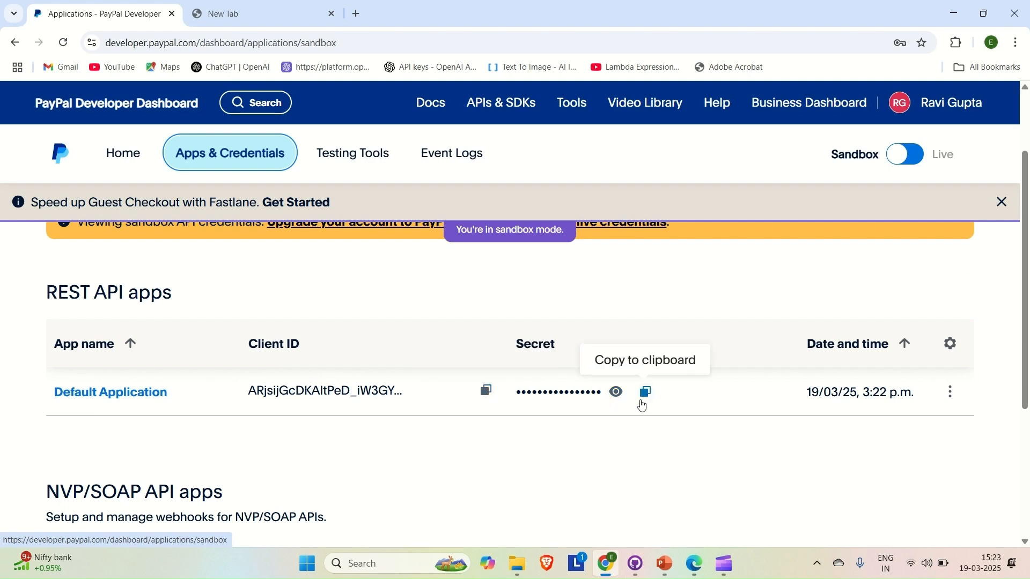
scroll(599, 432, down, 1)
scroll(600, 432, up, 2)
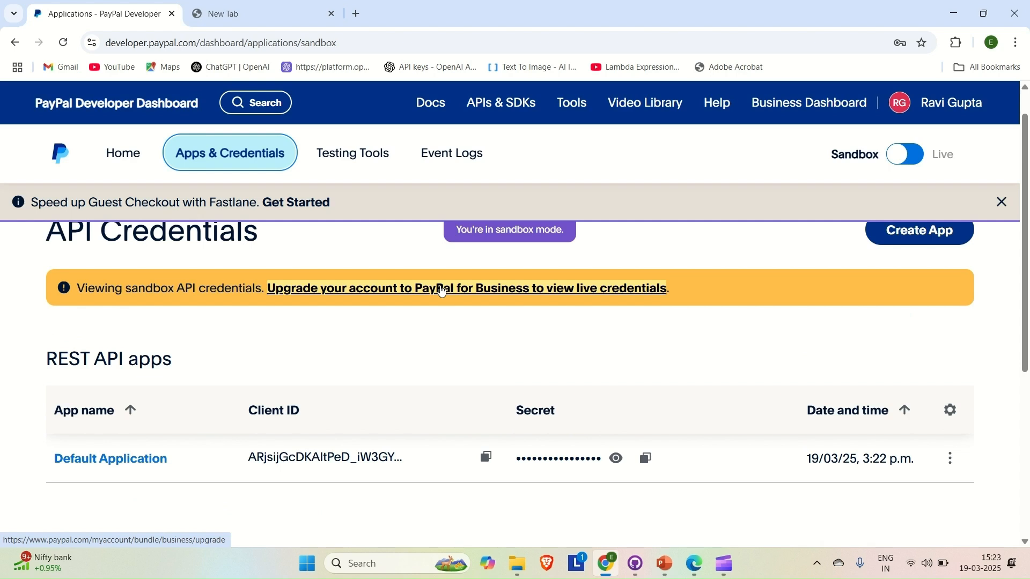
click(358, 157)
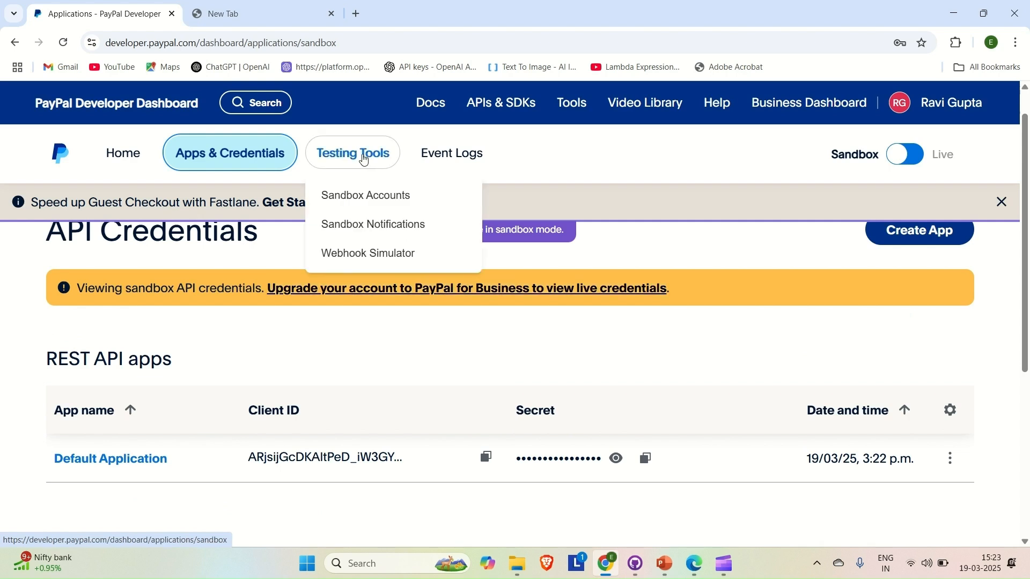
Step: Create a Personal sandbox test account for the United States of America
click(341, 197)
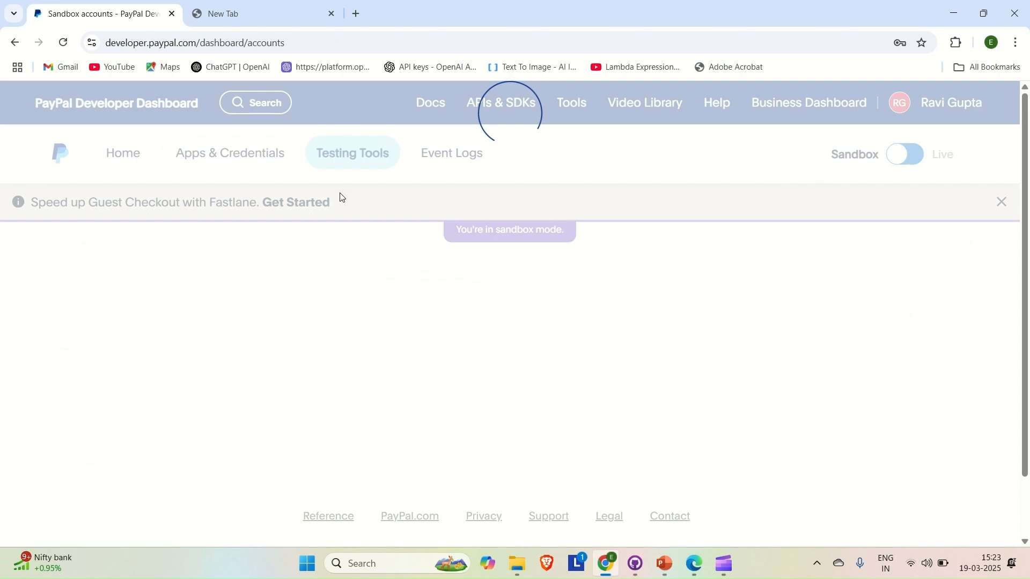
scroll(246, 324, down, 2)
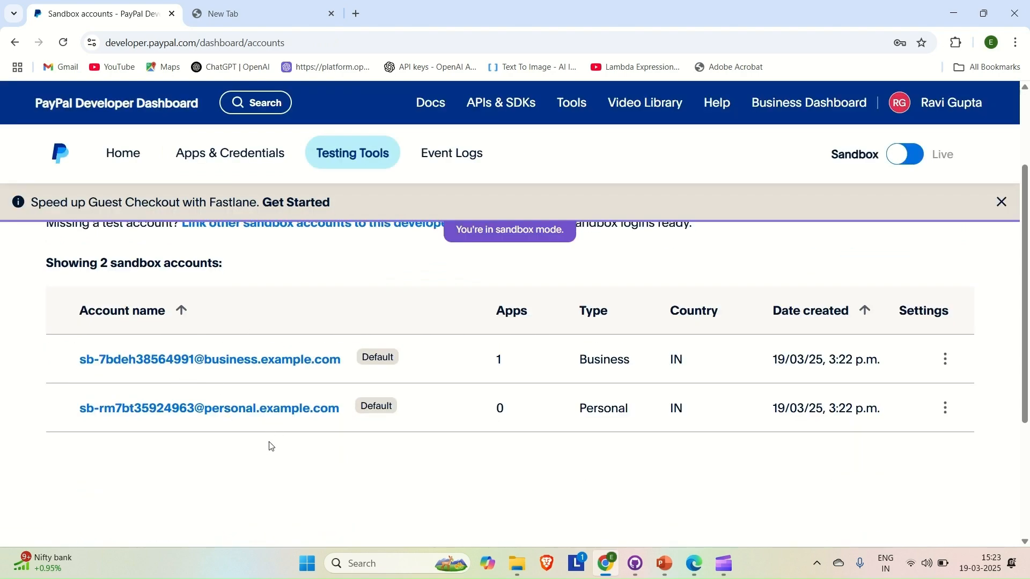
scroll(270, 450, up, 2)
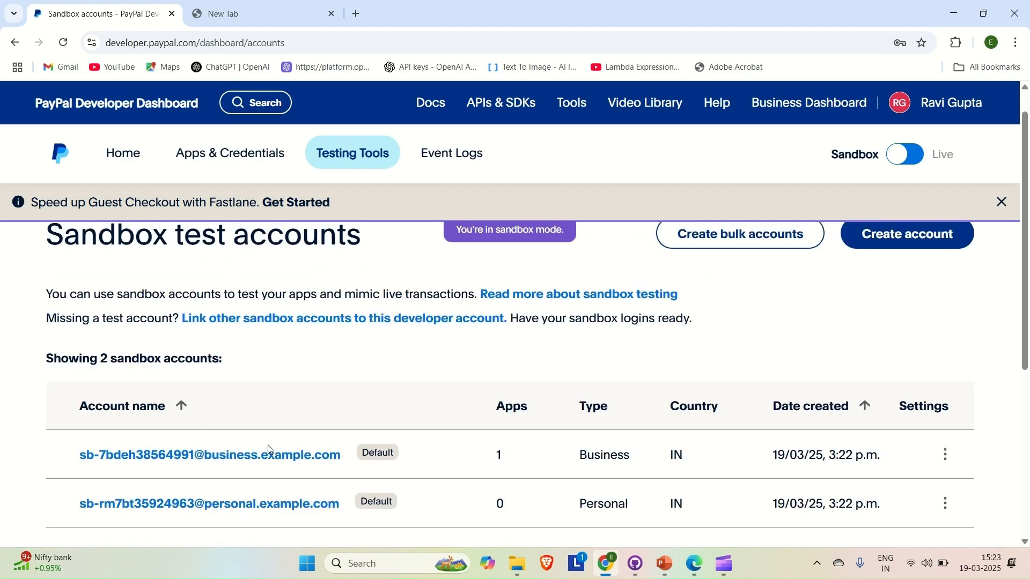
scroll(751, 295, up, 1)
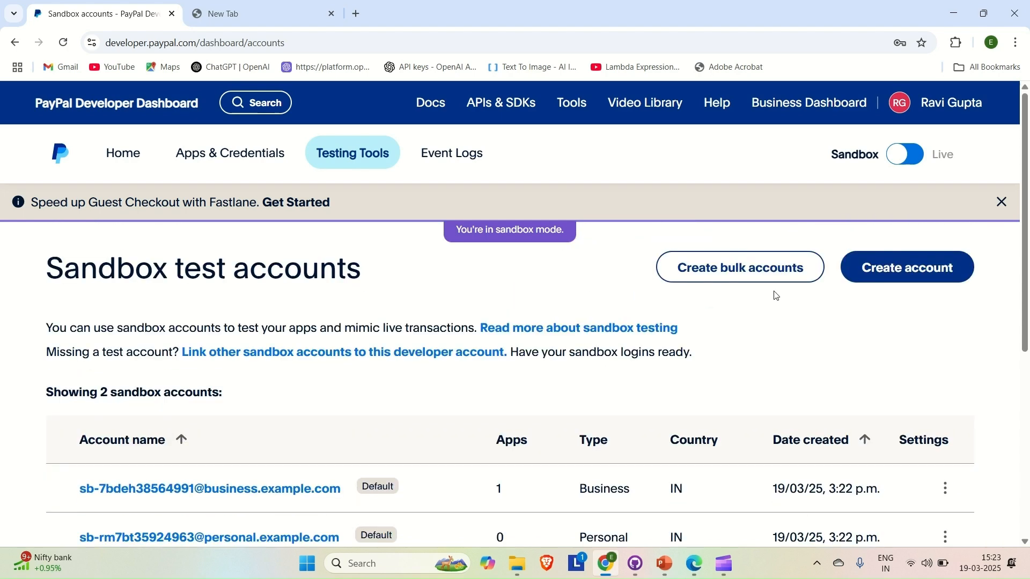
click(903, 264)
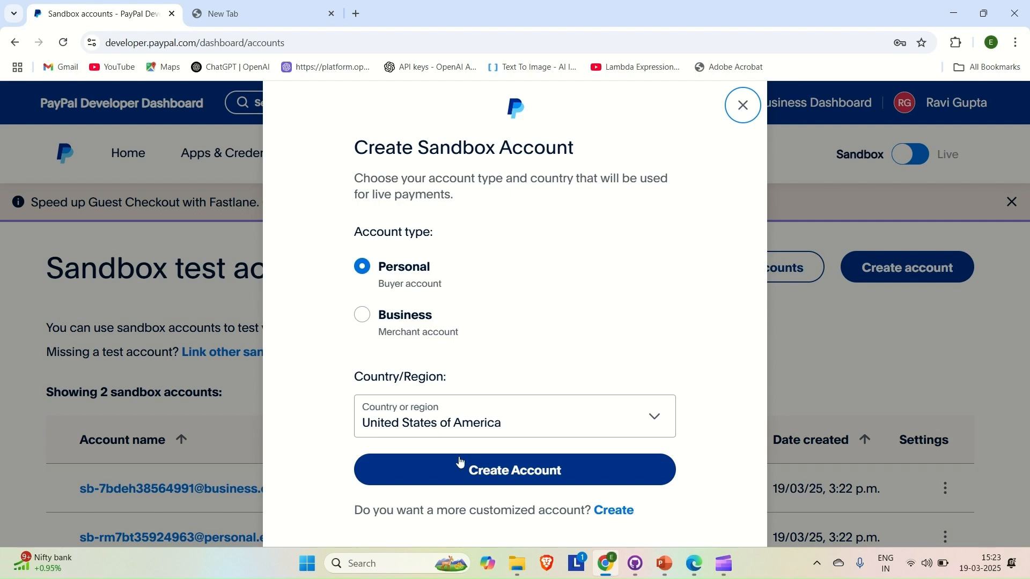
click(444, 470)
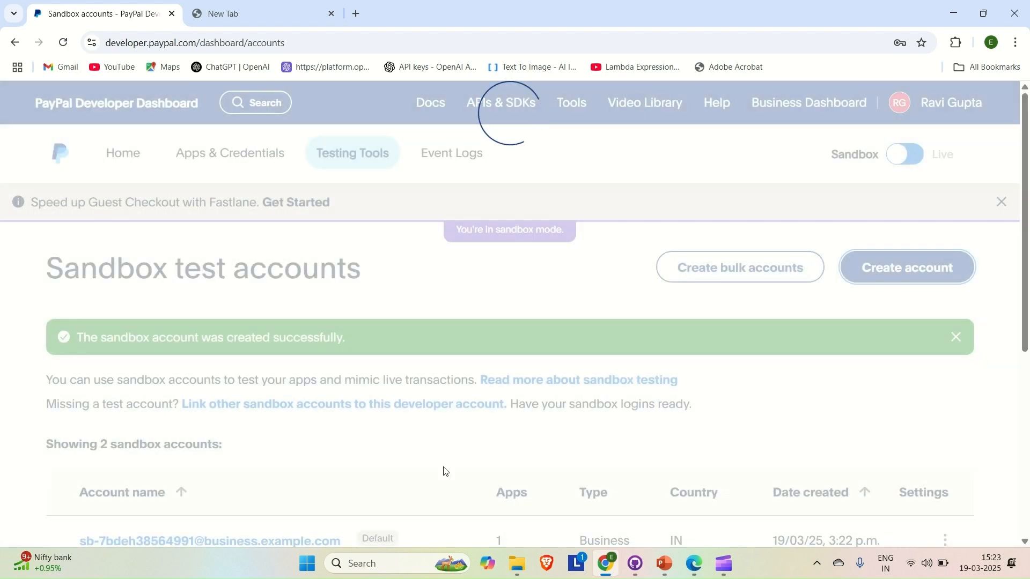
scroll(402, 446, down, 2)
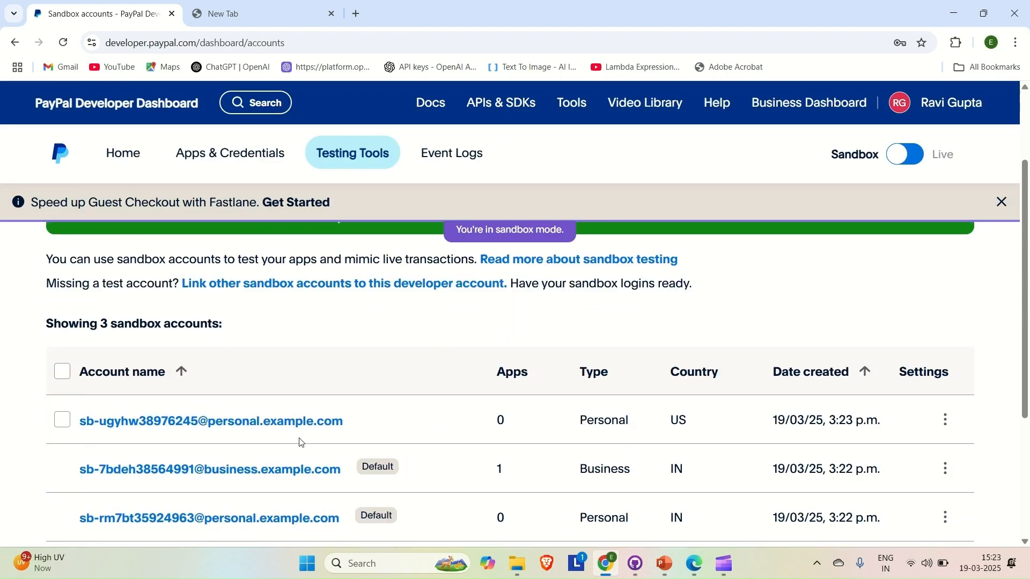
Step: Open the new US personal sandbox account's details and dismiss the feedback survey
click(126, 426)
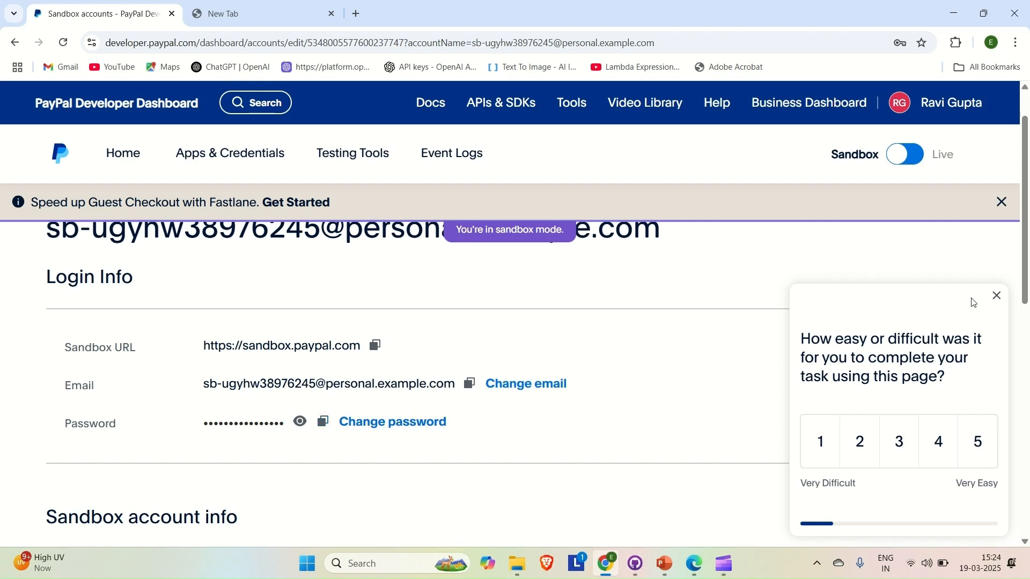
click(997, 297)
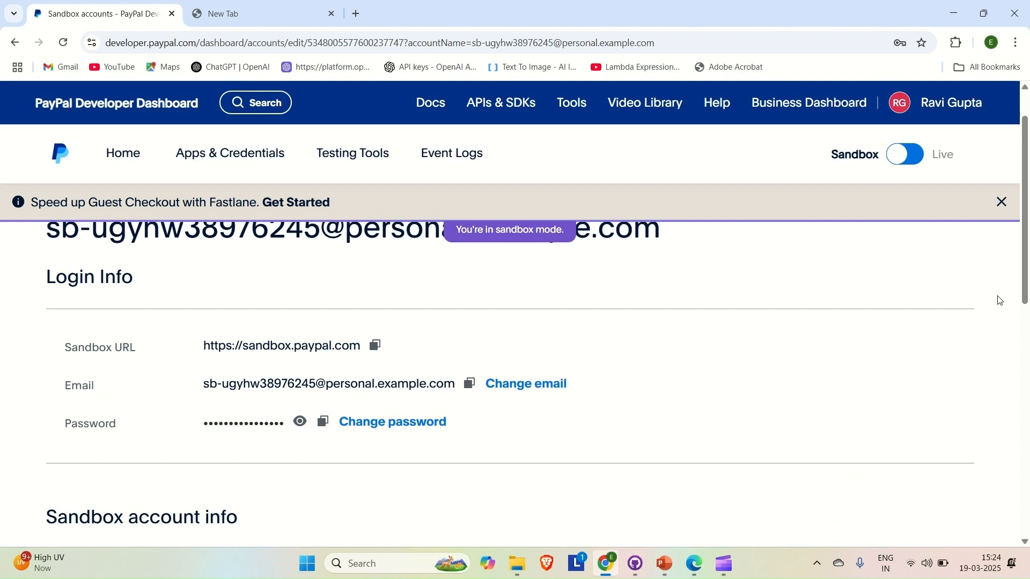